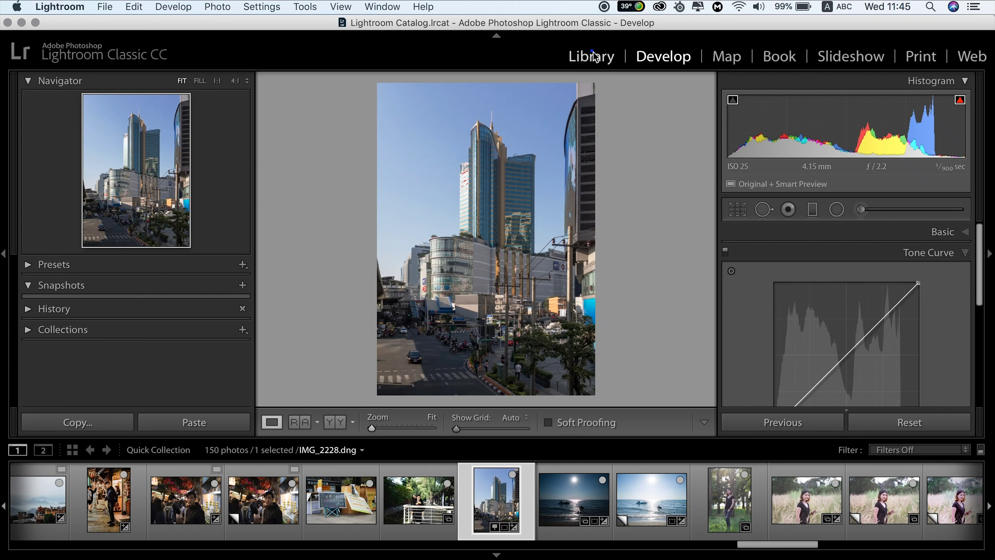
# Step: Return to the Library grid and hide the filmstrip so the thumbnails fill the height
pyautogui.click(592, 56)
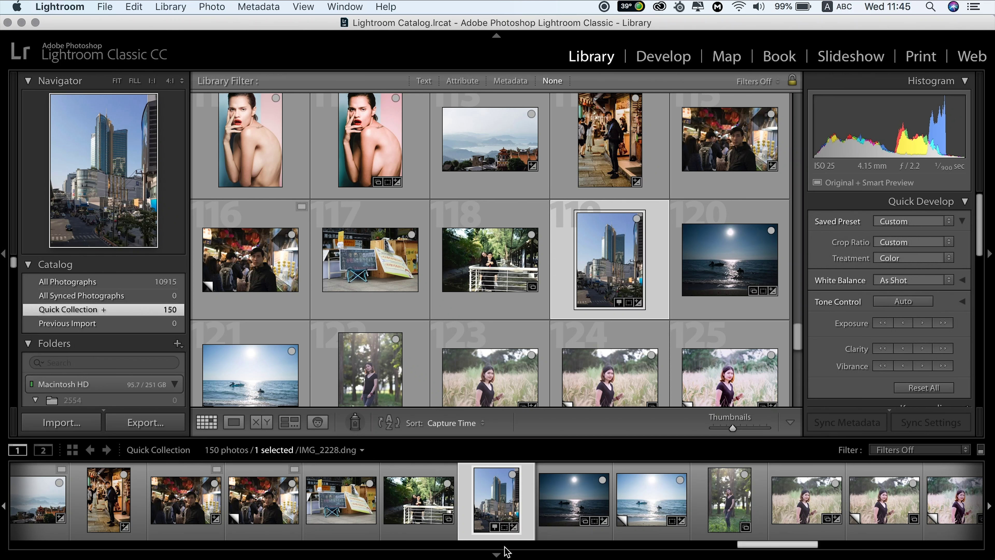
pyautogui.click(498, 552)
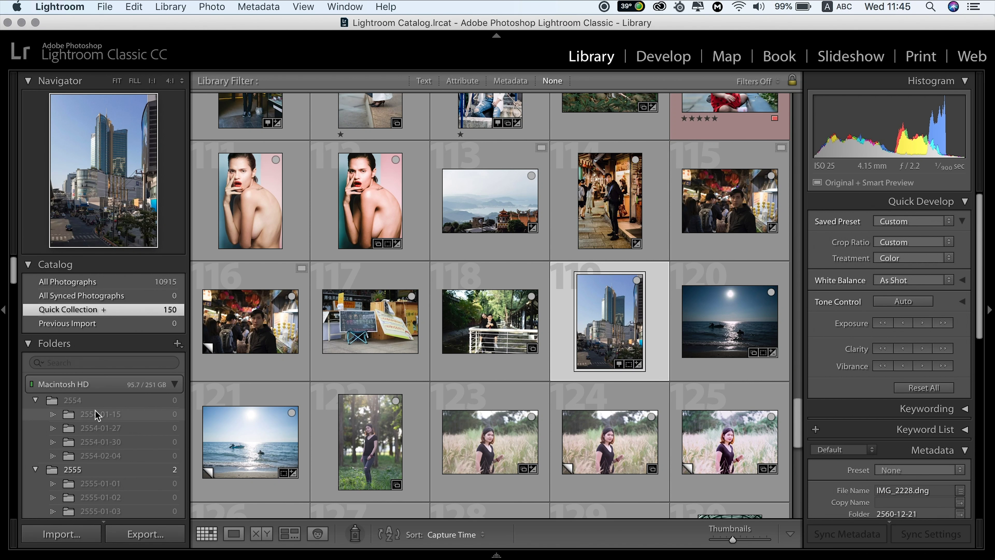
pyautogui.scroll(-3, 98, 416)
pyautogui.scroll(3, 96, 414)
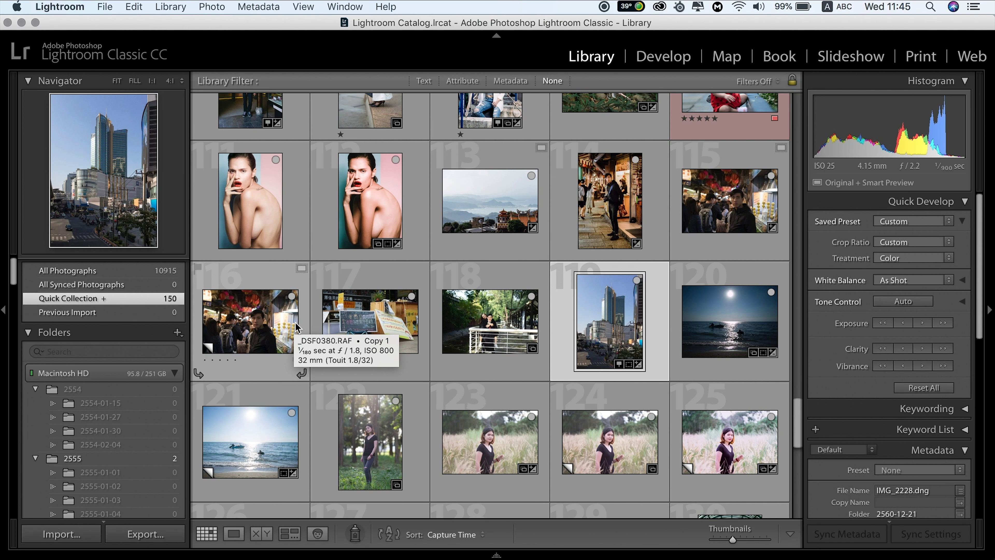
# Step: Browse the Folders panel's year folders 2554–2560 and their dated subfolders
pyautogui.scroll(-10, 118, 372)
pyautogui.scroll(-10, 118, 375)
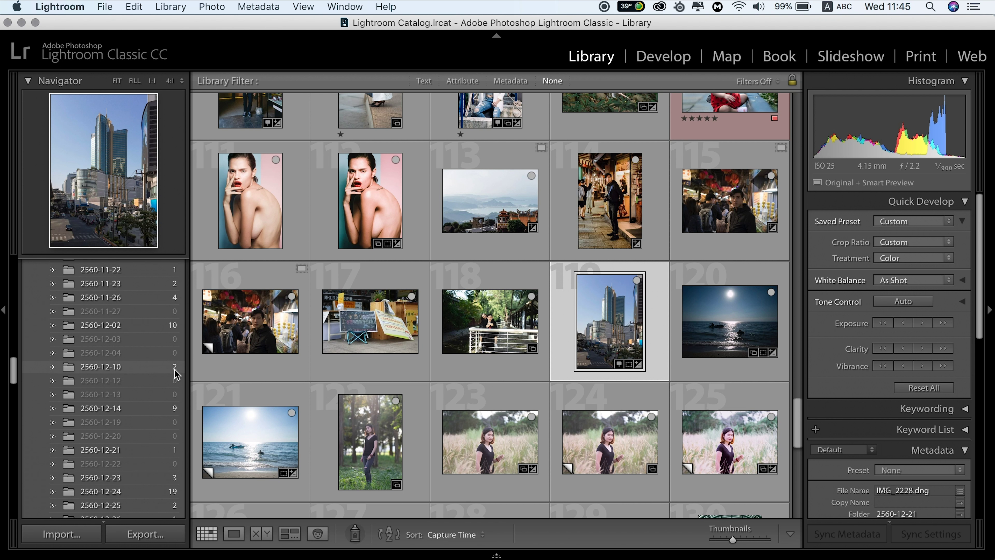
pyautogui.scroll(-5, 122, 380)
pyautogui.scroll(-10, 121, 380)
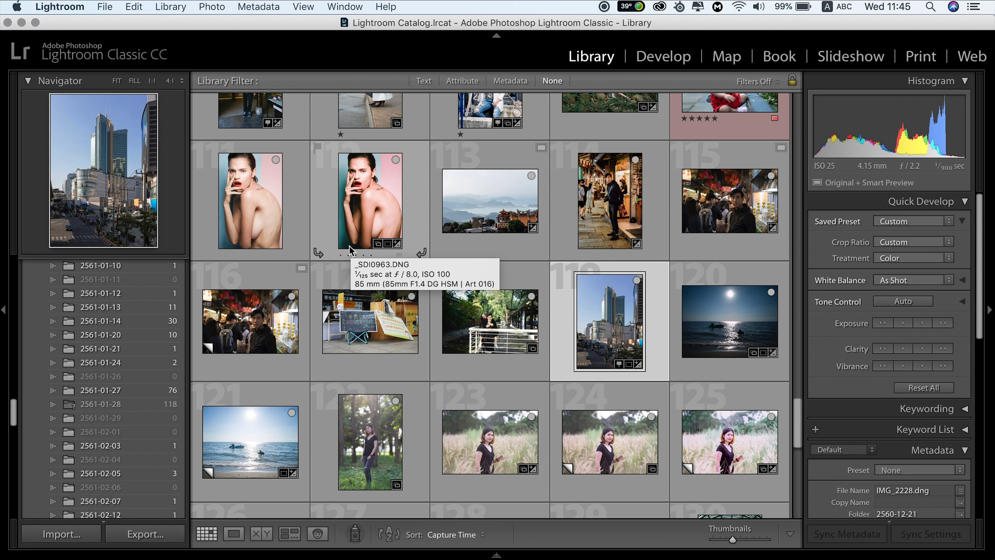
pyautogui.scroll(-5, 101, 379)
pyautogui.scroll(-5, 102, 380)
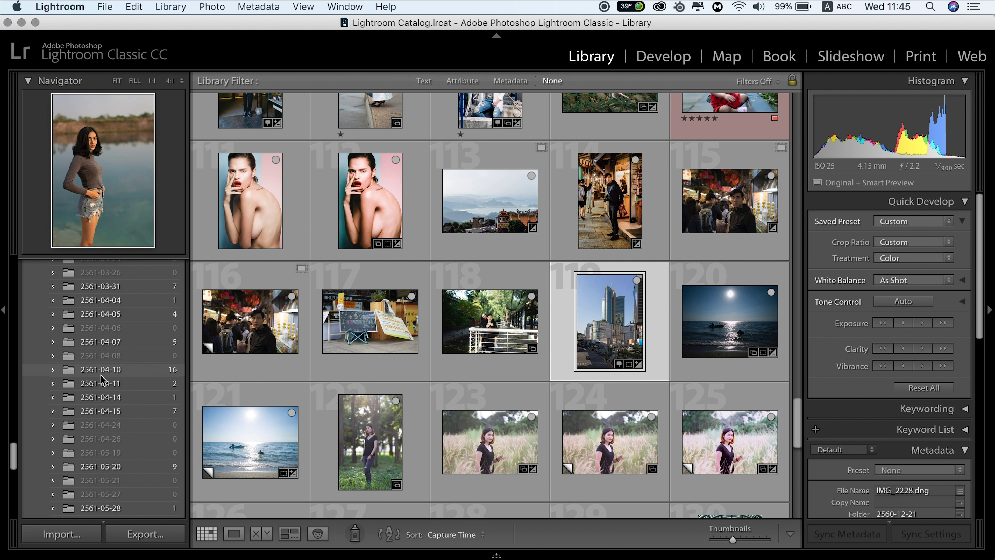
pyautogui.scroll(-10, 101, 379)
pyautogui.scroll(3, 100, 351)
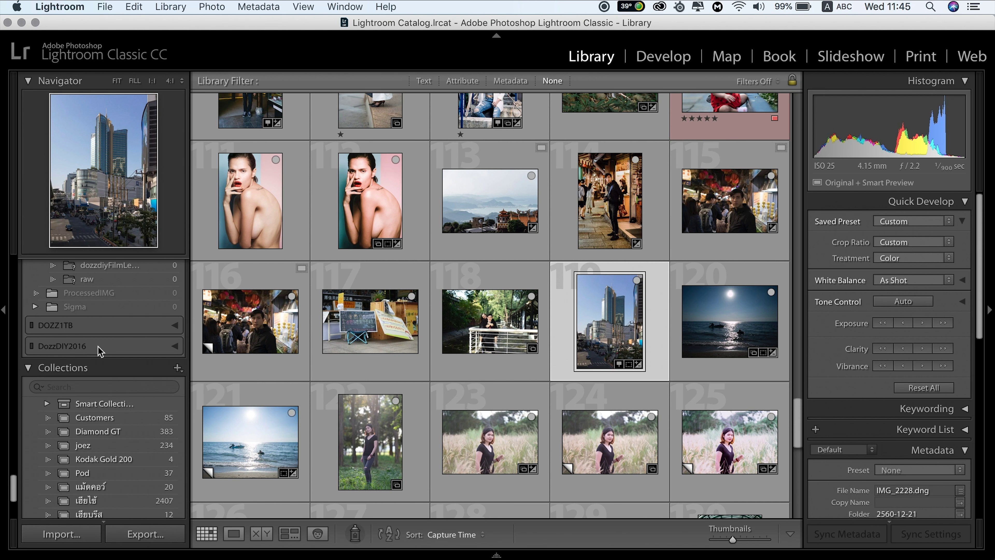
pyautogui.scroll(-3, 83, 423)
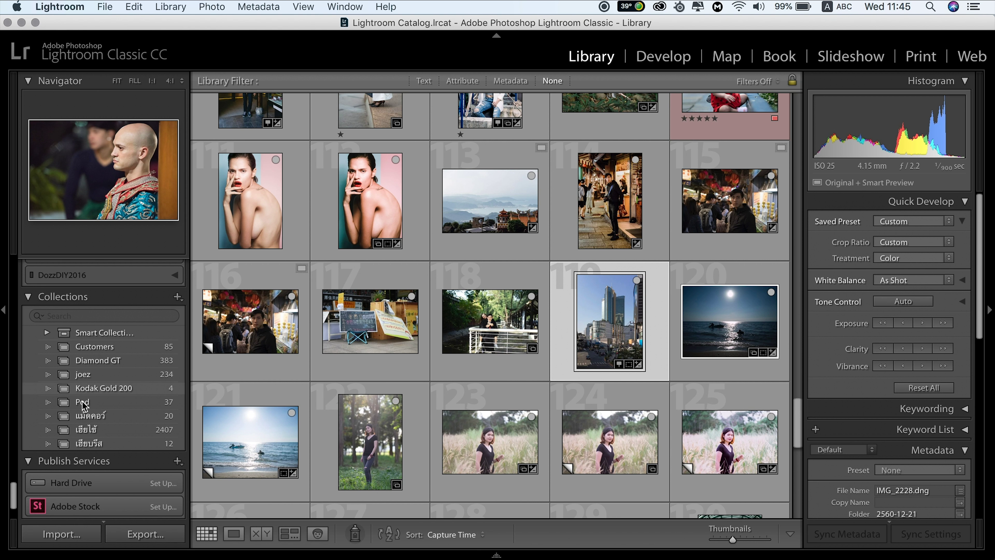
pyautogui.scroll(3, 86, 373)
pyautogui.scroll(5, 89, 340)
pyautogui.scroll(2, 59, 353)
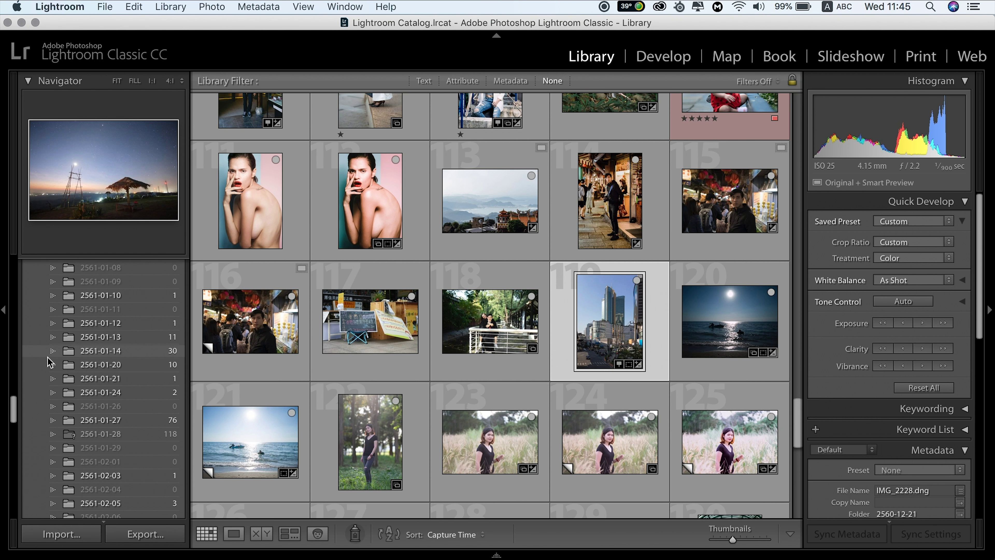
pyautogui.scroll(5, 78, 353)
pyautogui.scroll(5, 92, 343)
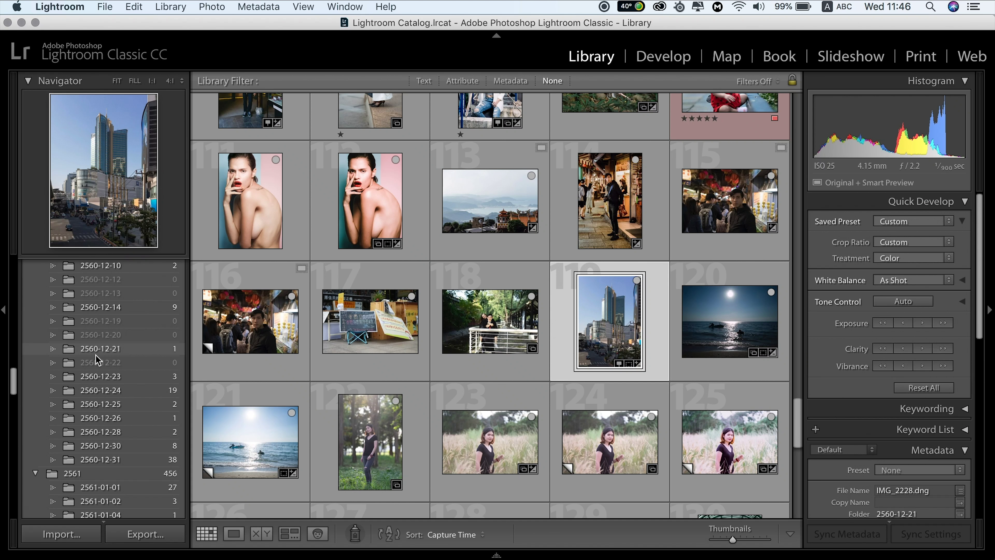
pyautogui.scroll(5, 90, 354)
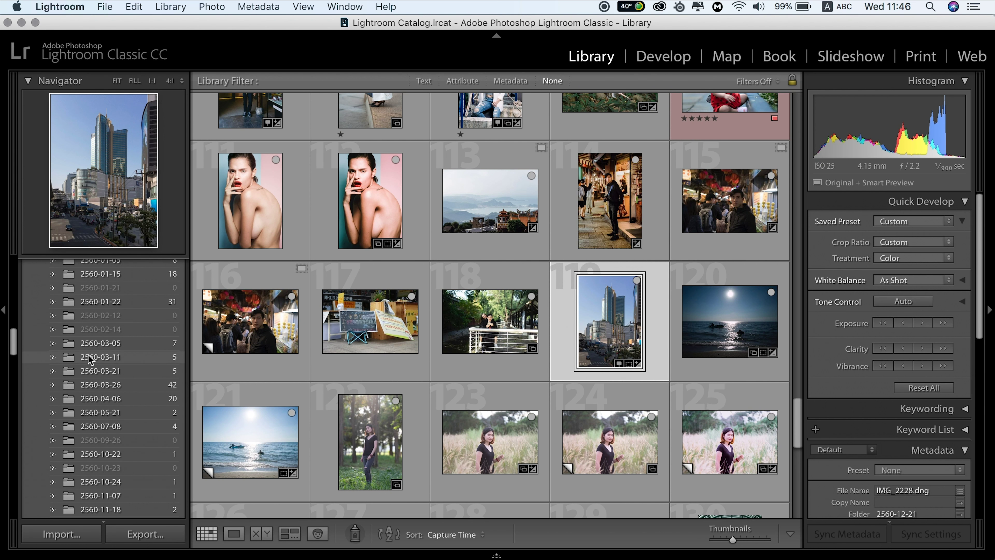
pyautogui.scroll(5, 102, 351)
pyautogui.scroll(10, 105, 349)
pyautogui.scroll(5, 91, 357)
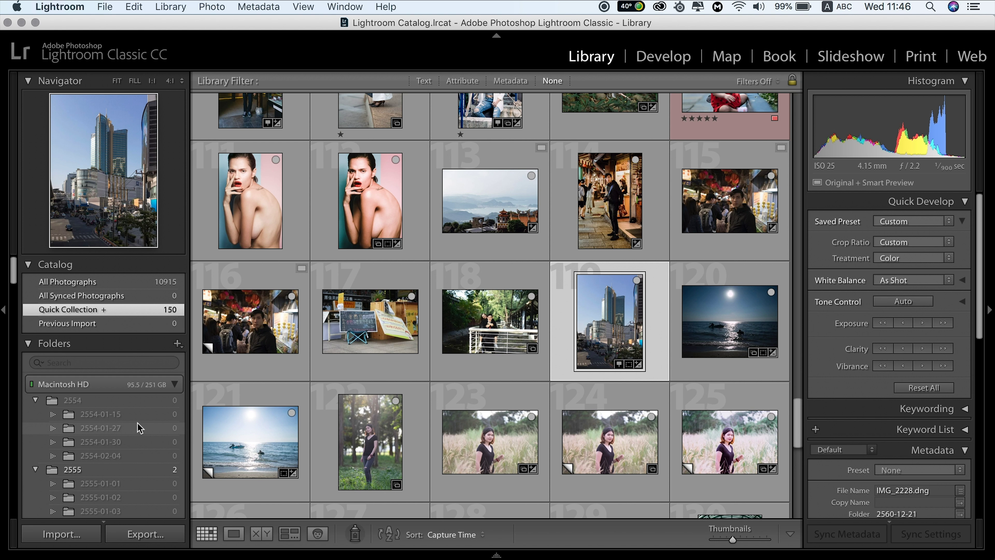
pyautogui.moveTo(370, 116)
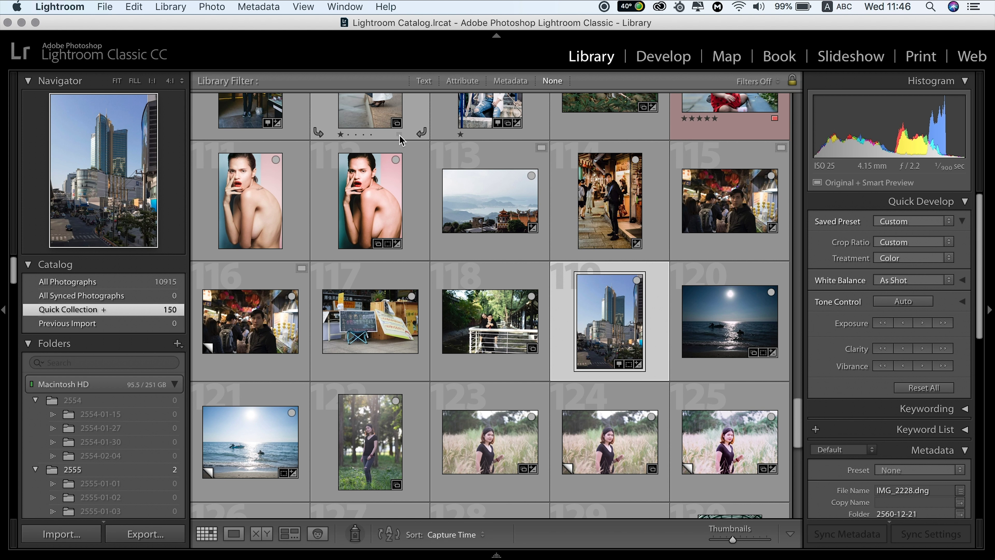
pyautogui.scroll(-5, 133, 492)
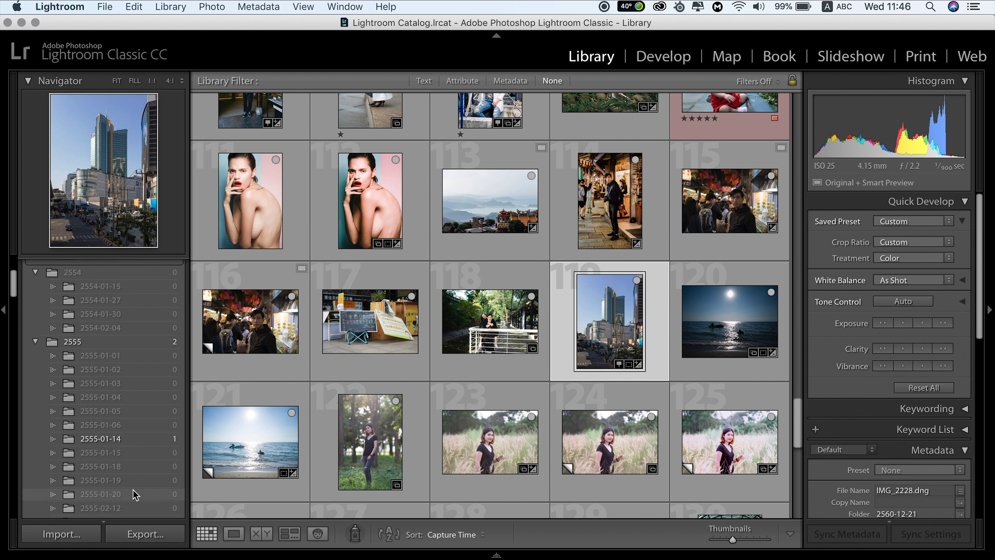
pyautogui.scroll(-5, 134, 494)
pyautogui.scroll(-5, 133, 494)
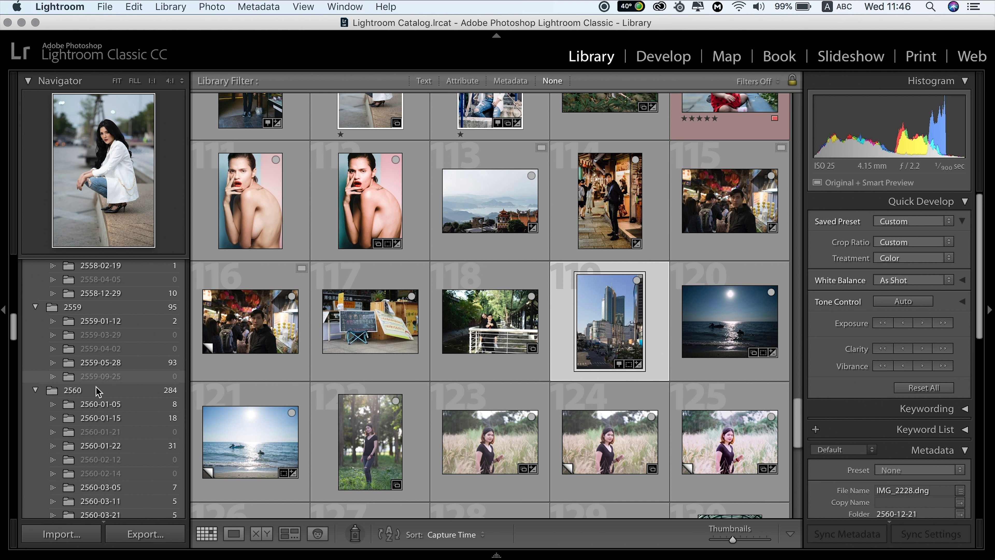
# Step: Show the 284 photos of the 2560 folder in the grid
pyautogui.click(86, 396)
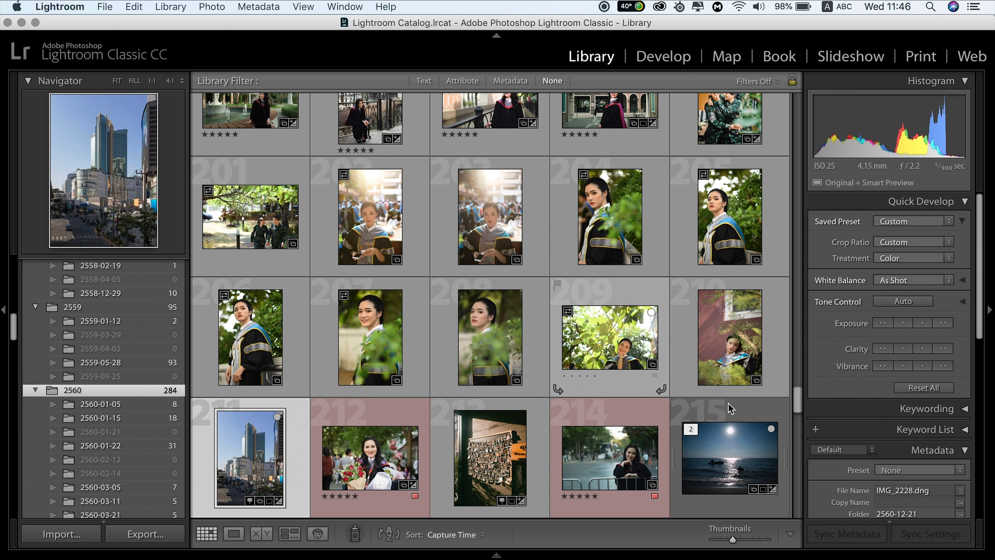
pyautogui.moveTo(800, 407); pyautogui.dragTo(804, 378)
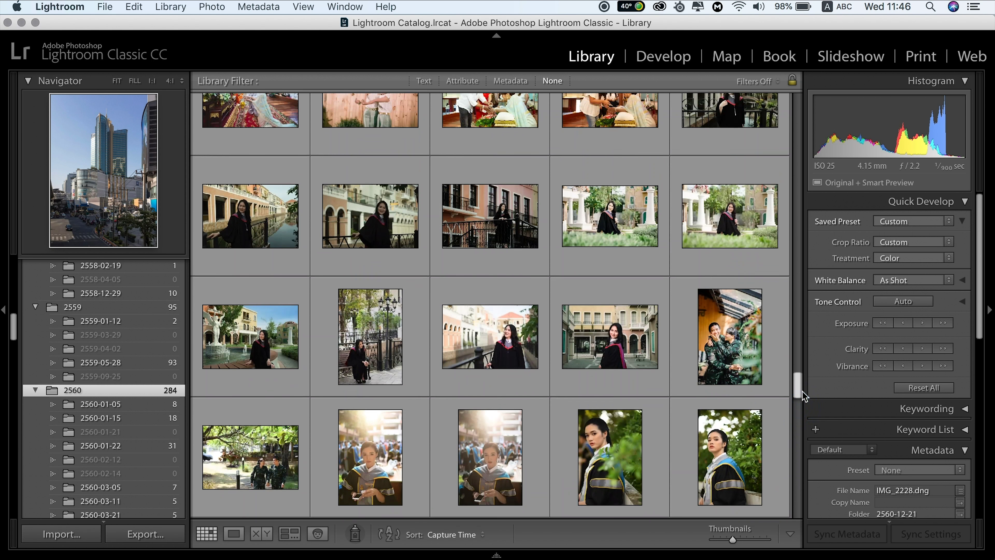
pyautogui.scroll(3, 803, 381)
pyautogui.scroll(3, 802, 381)
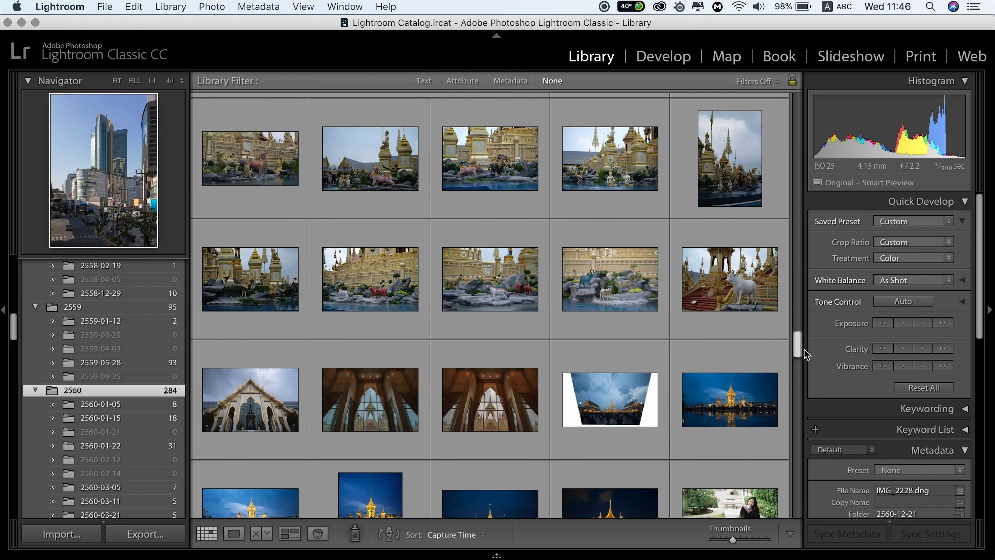
pyautogui.scroll(3, 801, 380)
pyautogui.scroll(2, 800, 380)
# Step: Jump the grid to photos 211–225 and reveal the Metadata panel's EXIF camera fields
pyautogui.click(798, 375)
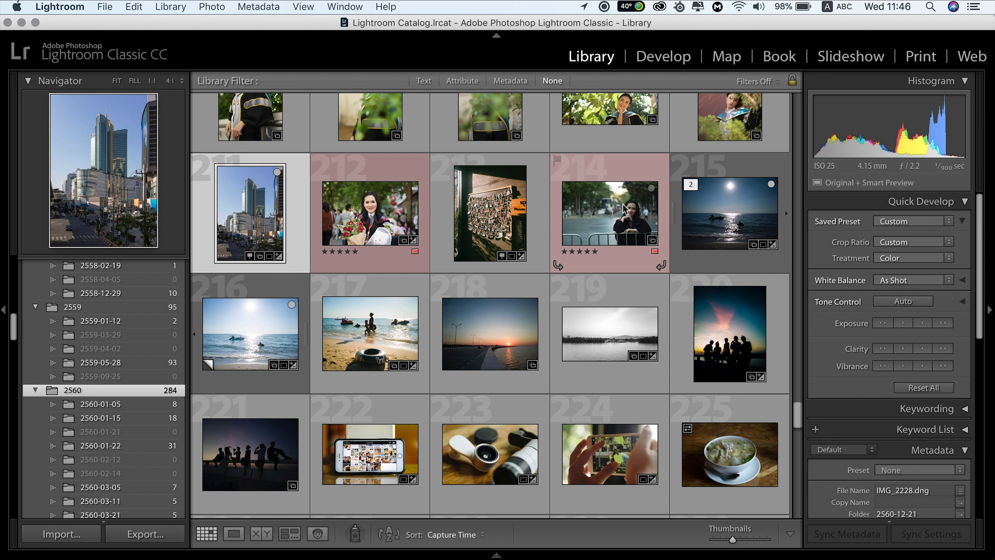
pyautogui.scroll(-5, 882, 373)
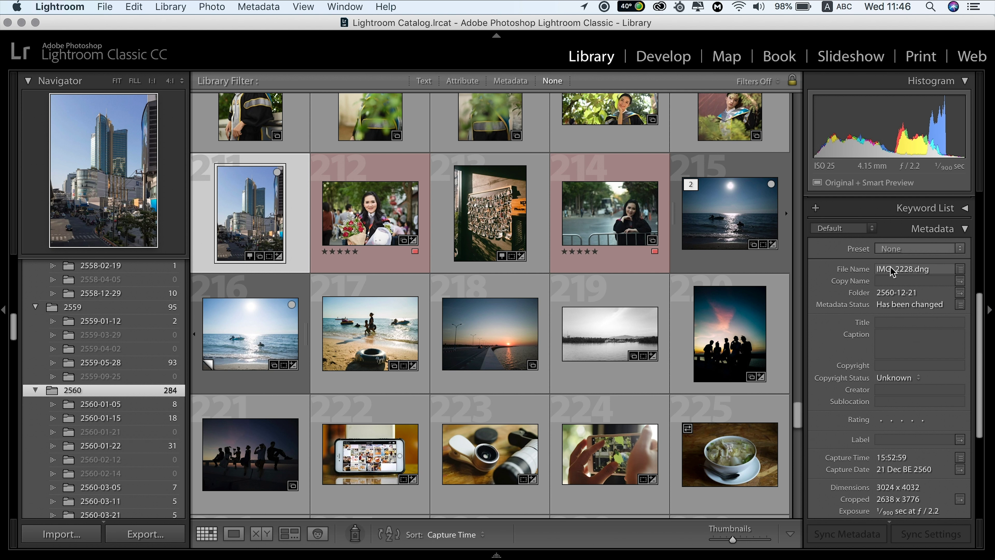
pyautogui.scroll(-5, 911, 231)
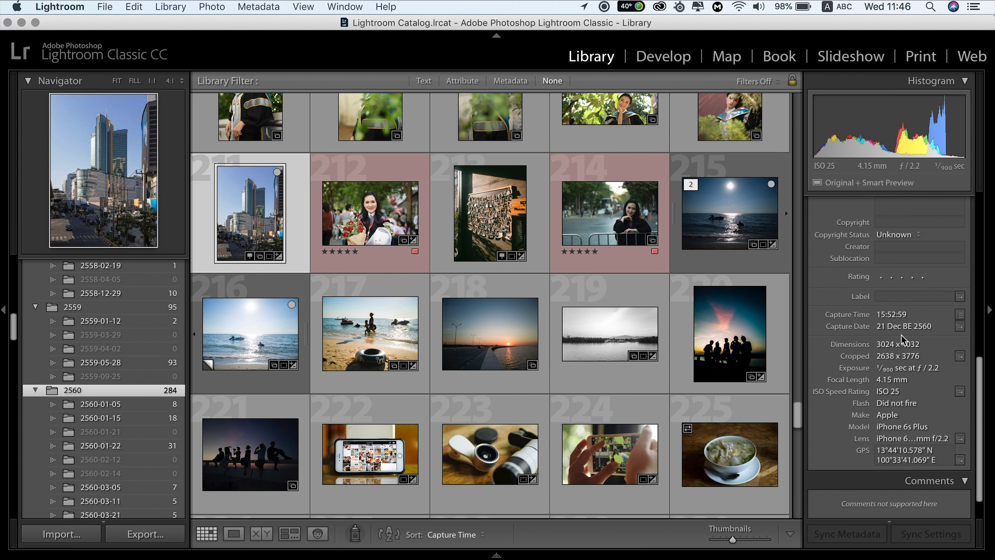
# Step: Restore the filmstrip and select TIK_8938.NEF, the graduation portrait framed by leaves
pyautogui.click(486, 556)
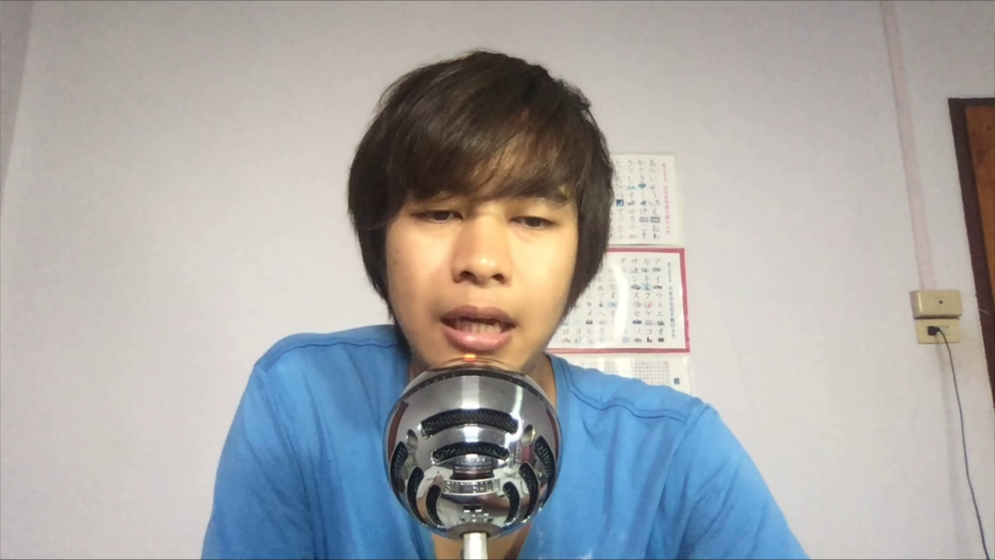
pyautogui.click(319, 506)
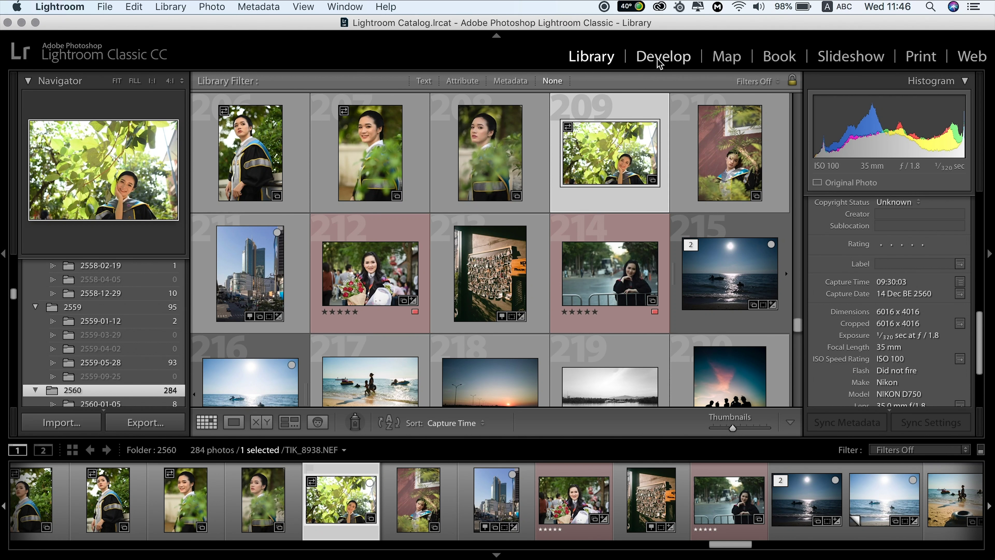
pyautogui.moveTo(370, 274)
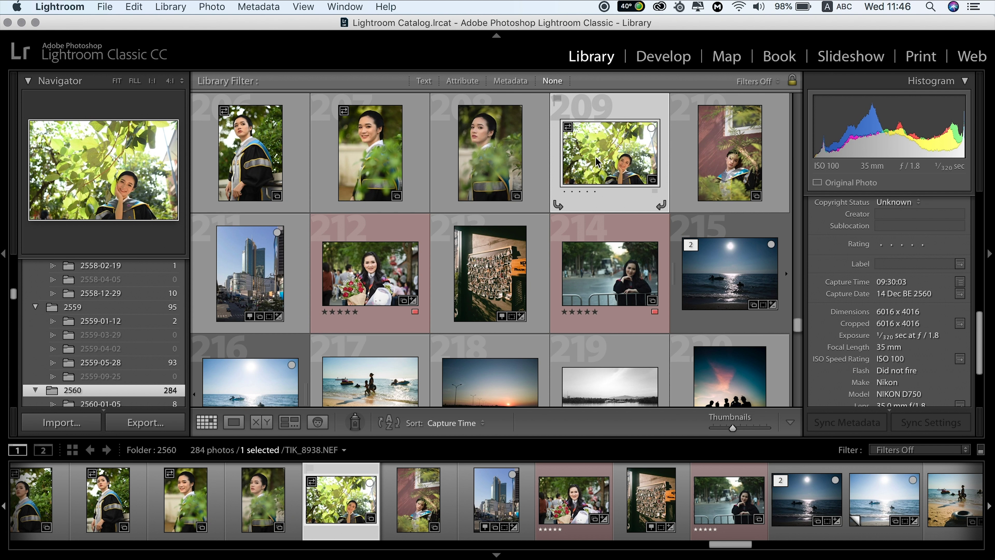
# Step: Open photo 212, DSCF0034.dng with the roses, in Develop with the Basic panel expanded
pyautogui.click(370, 279)
pyautogui.click(664, 56)
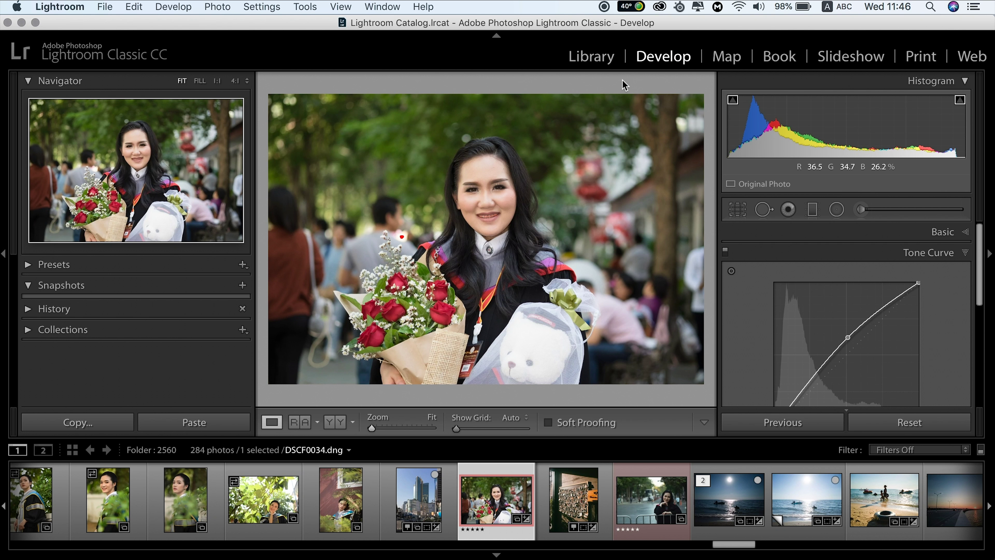
pyautogui.click(904, 231)
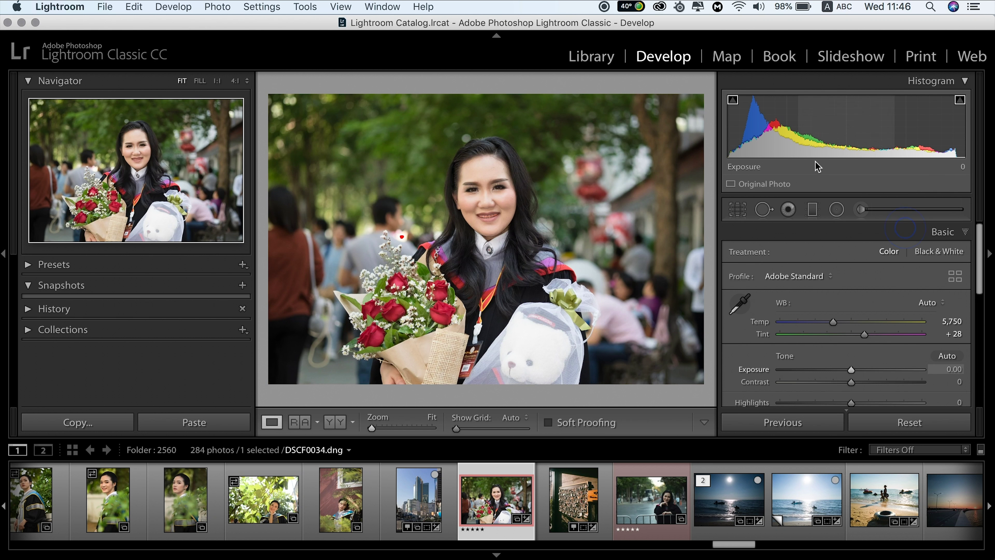
# Step: Expand the DozzDIY preset collection in the left Presets panel
pyautogui.click(29, 264)
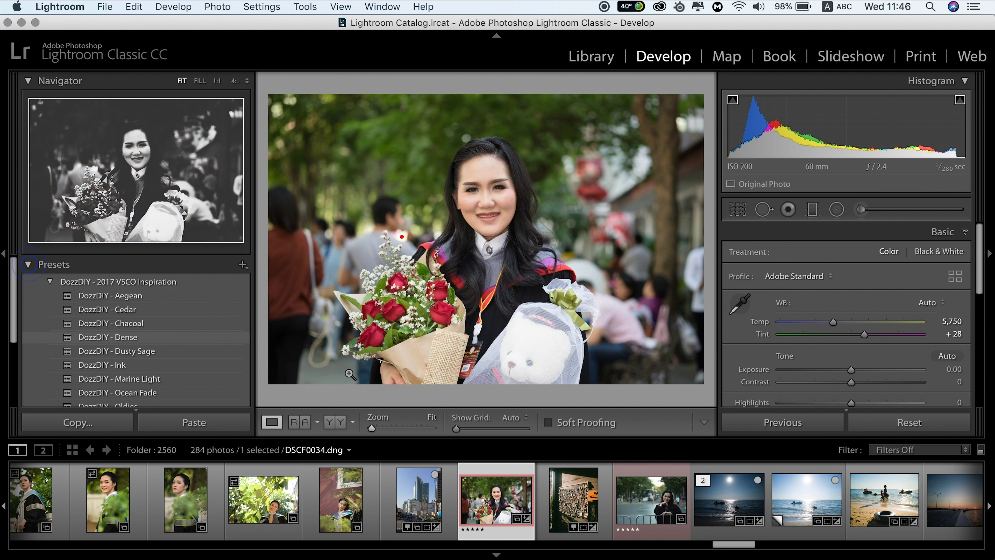
pyautogui.scroll(-2, 858, 290)
pyautogui.scroll(1, 858, 289)
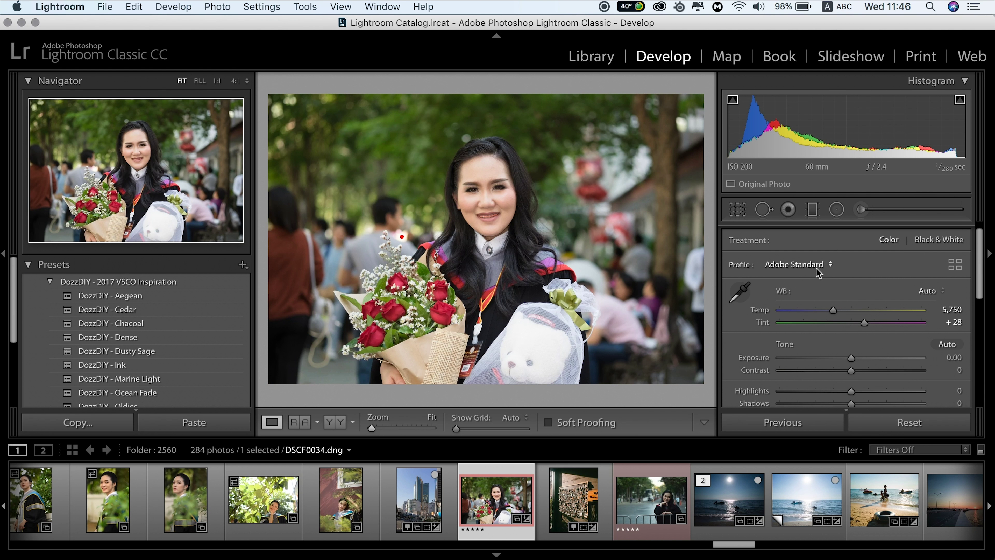
pyautogui.click(816, 264)
# Step: Apply the Camera PROVIA/Standard profile from the Camera Matching profile browser
pyautogui.click(800, 301)
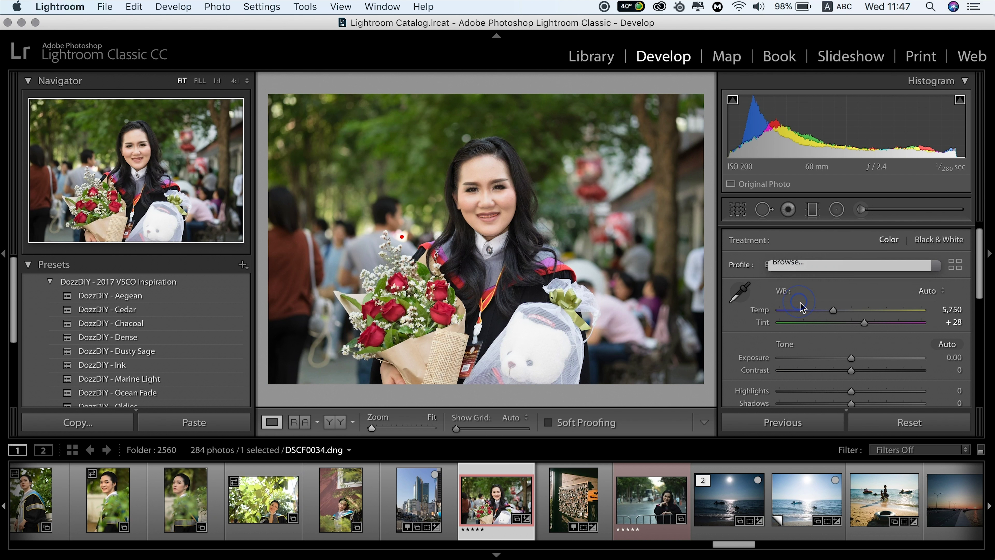
pyautogui.scroll(-3, 828, 334)
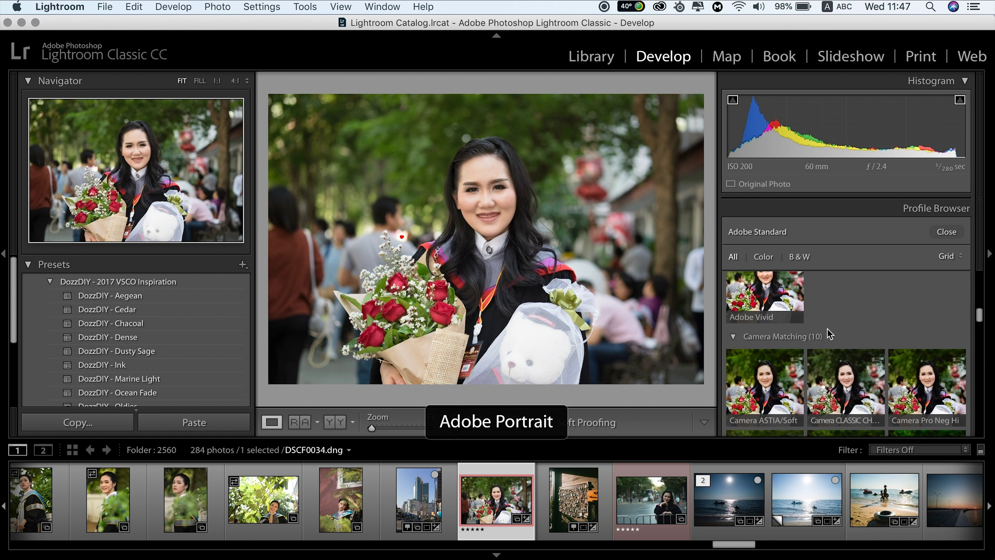
pyautogui.scroll(-2, 829, 334)
pyautogui.click(837, 369)
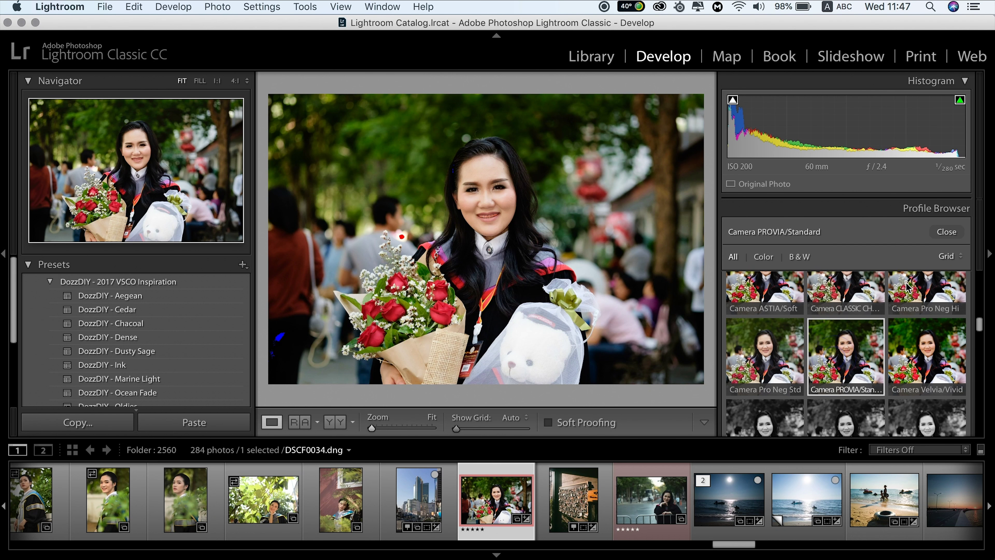
pyautogui.click(947, 233)
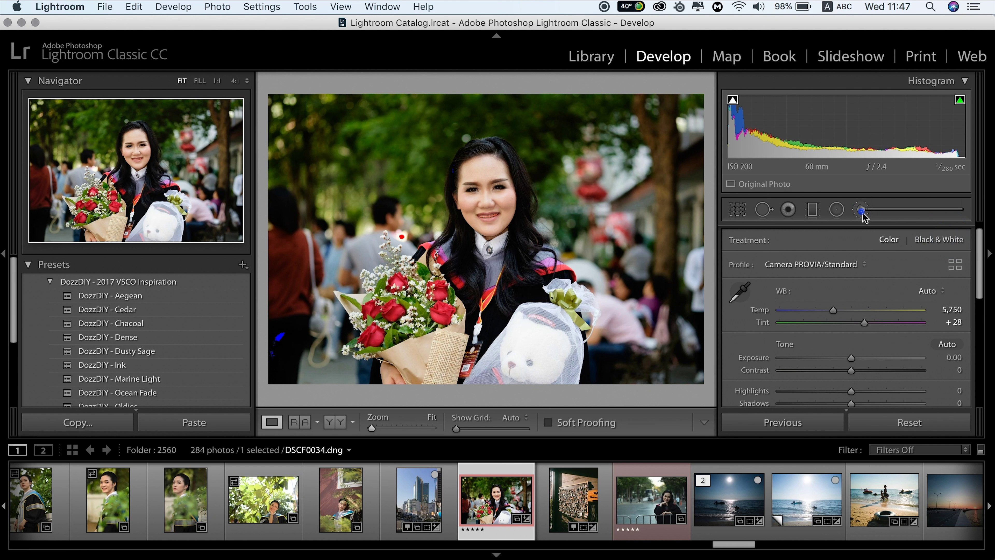
# Step: Zoom to 1:1 on the face, lift the shadows, then return to Fit view
pyautogui.click(488, 175)
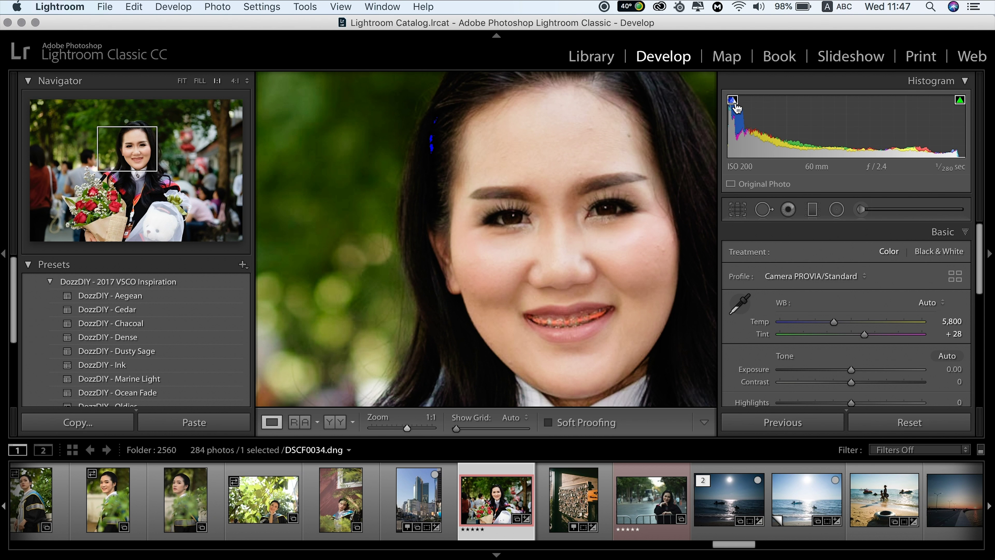
pyautogui.moveTo(745, 125); pyautogui.dragTo(780, 126)
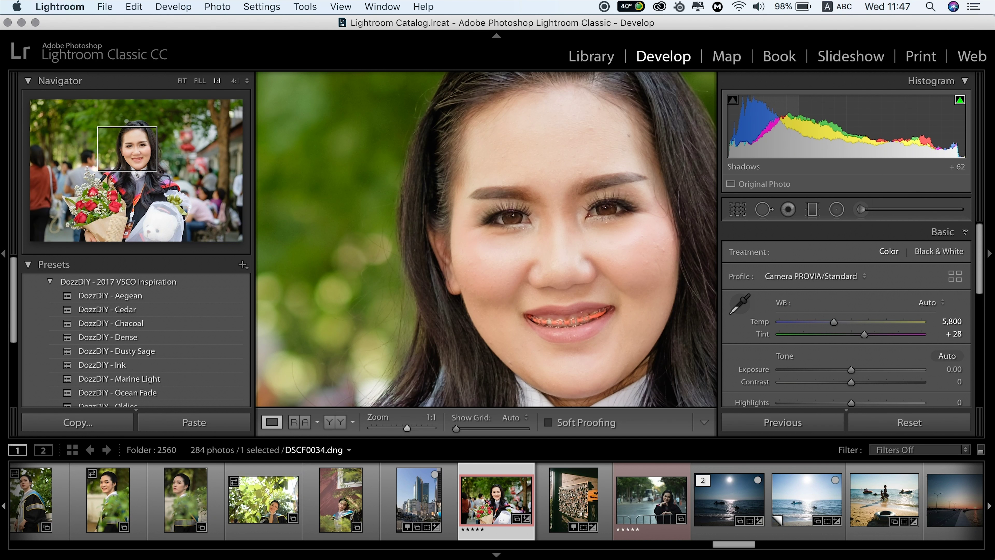
pyautogui.click(503, 129)
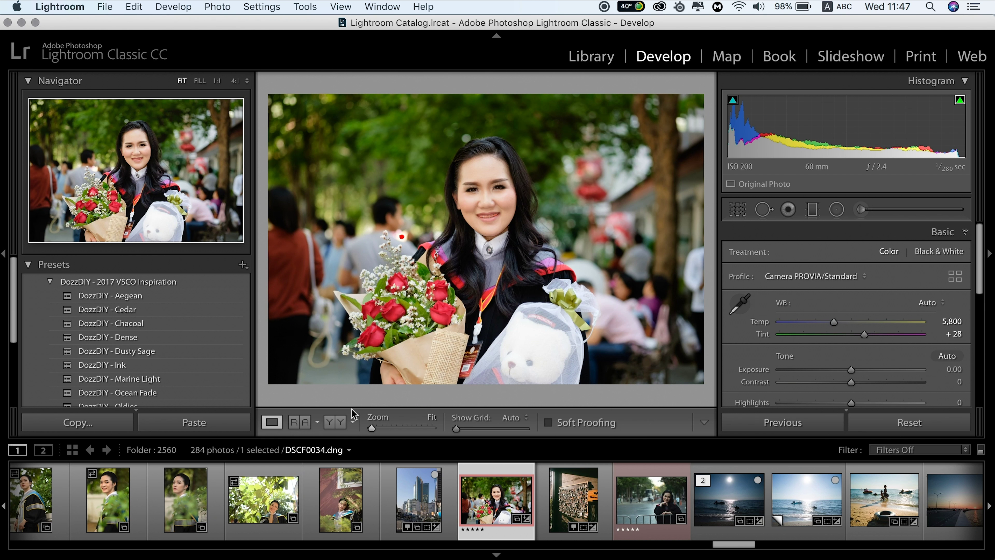
pyautogui.click(495, 553)
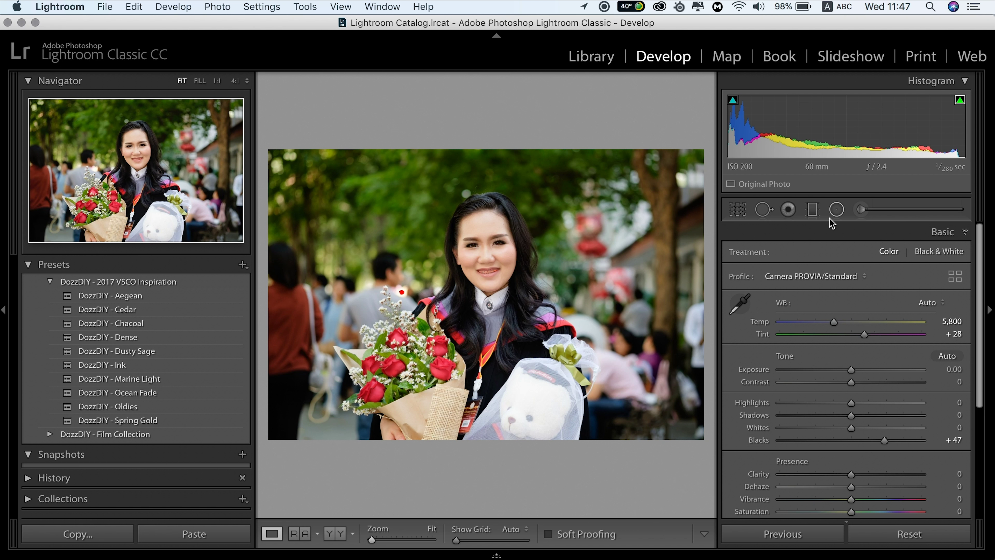
pyautogui.click(496, 554)
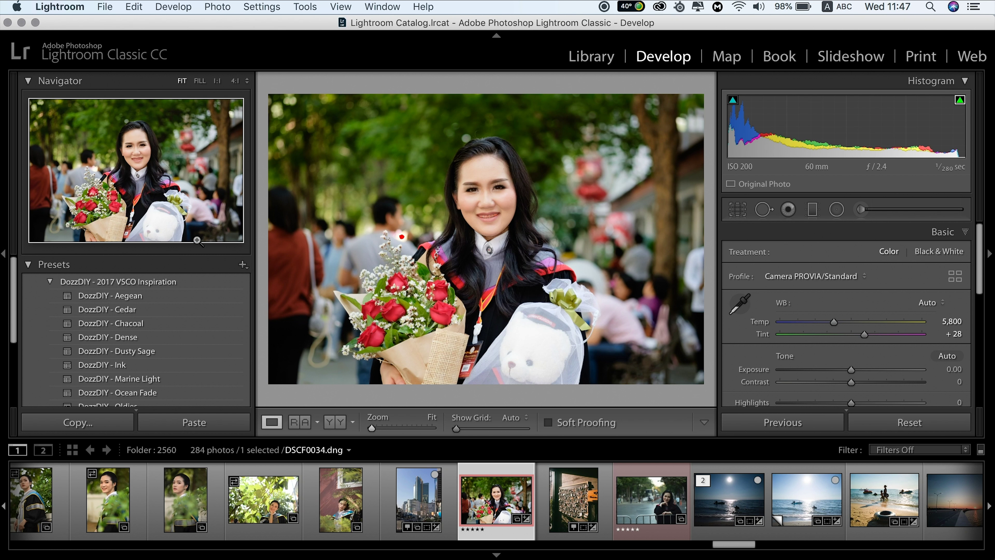
pyautogui.press('Tab')
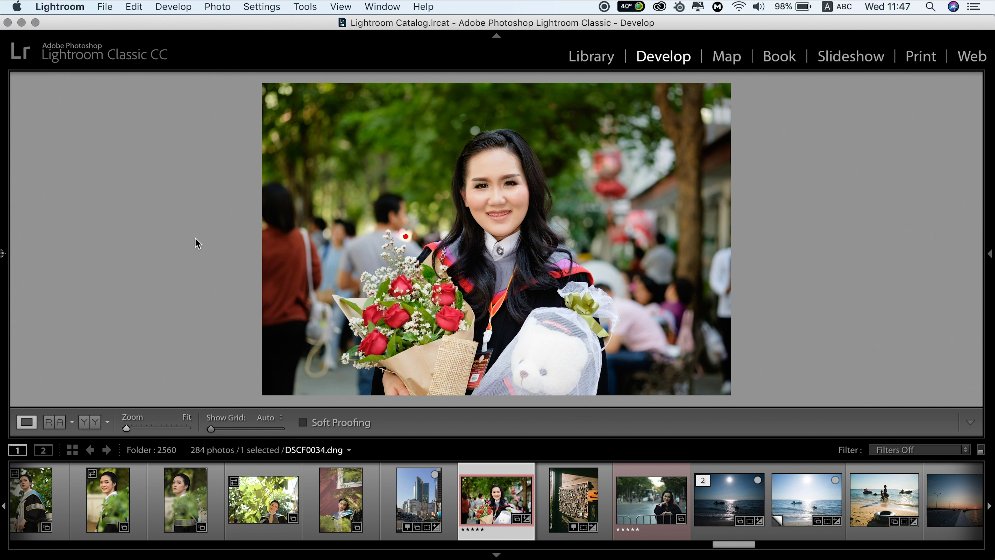
pyautogui.press('Tab')
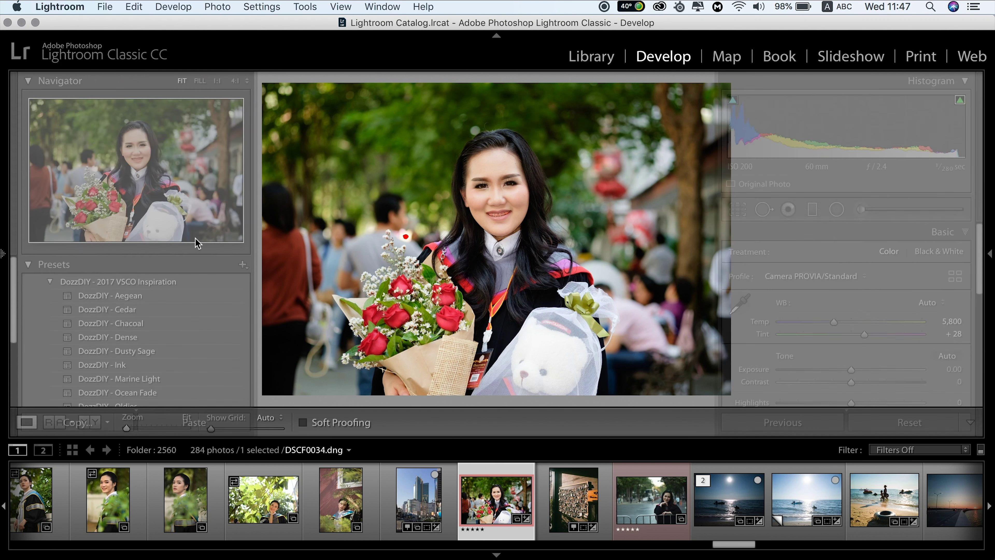
pyautogui.hotkey('shift', 'Tab')
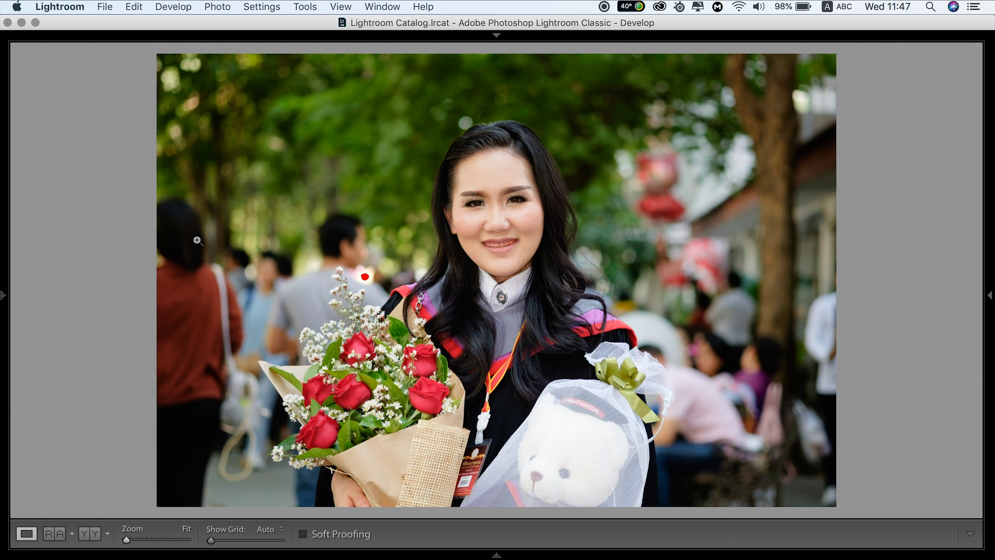
pyautogui.hotkey('shift', 'Tab')
pyautogui.press('Tab')
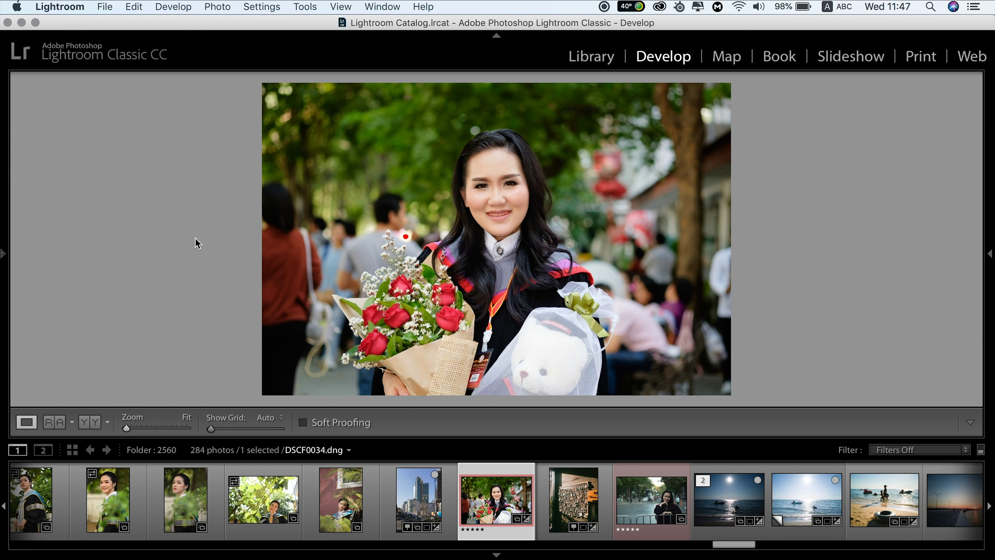
pyautogui.press('Tab')
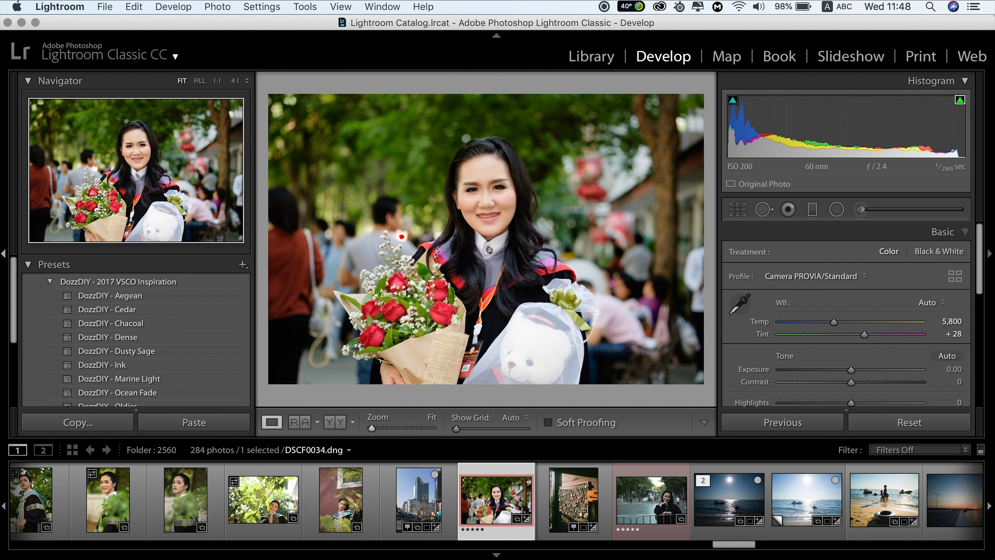
# Step: Toggle the left navigator and presets panel off and back on, then hide the filmstrip
pyautogui.click(4, 255)
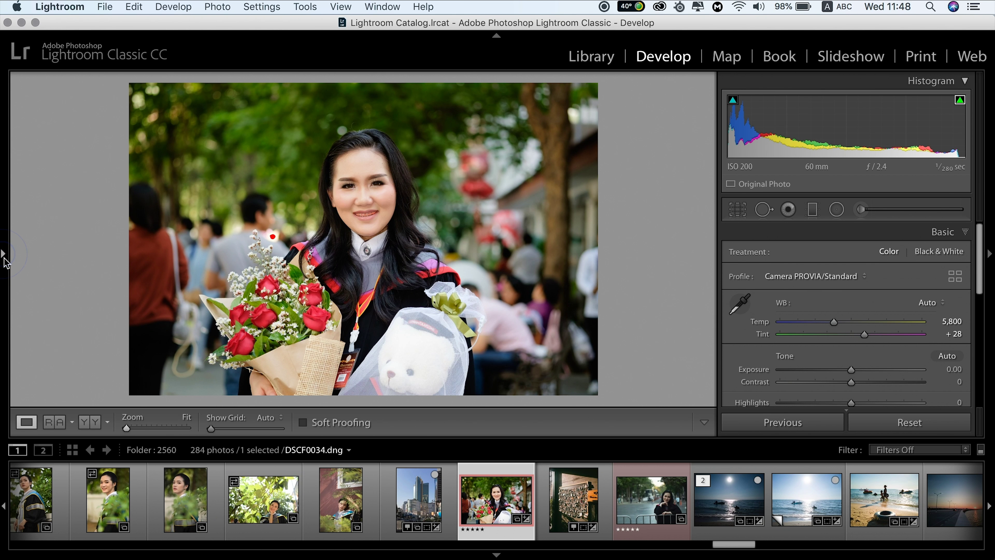
pyautogui.click(4, 261)
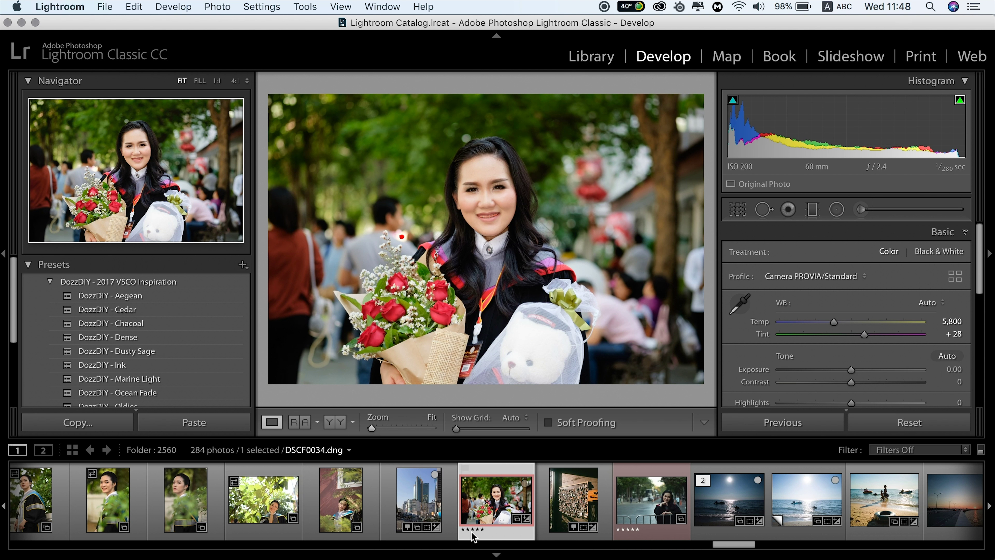
pyautogui.click(493, 553)
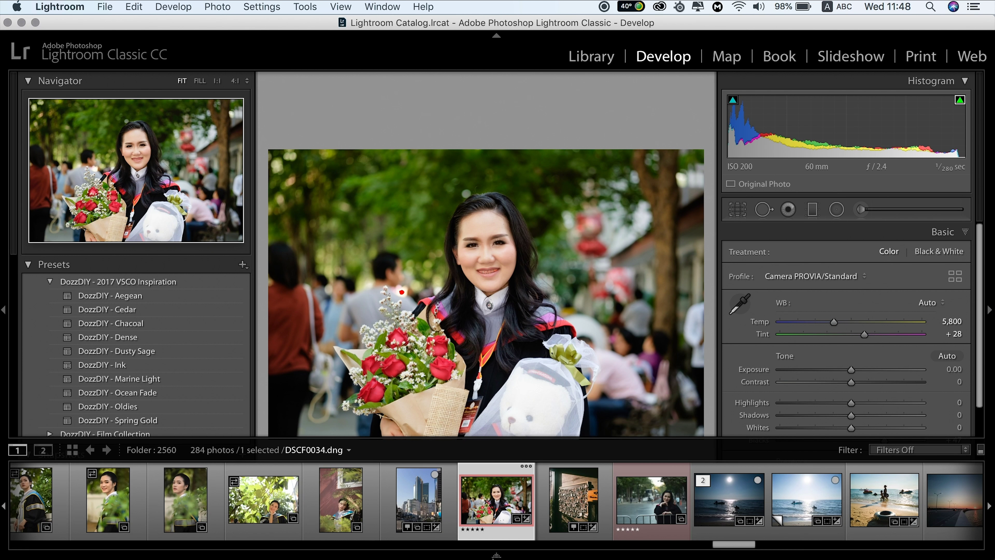
# Step: Set the filmstrip to Manual show mode and keep it hidden
pyautogui.rightClick(473, 552)
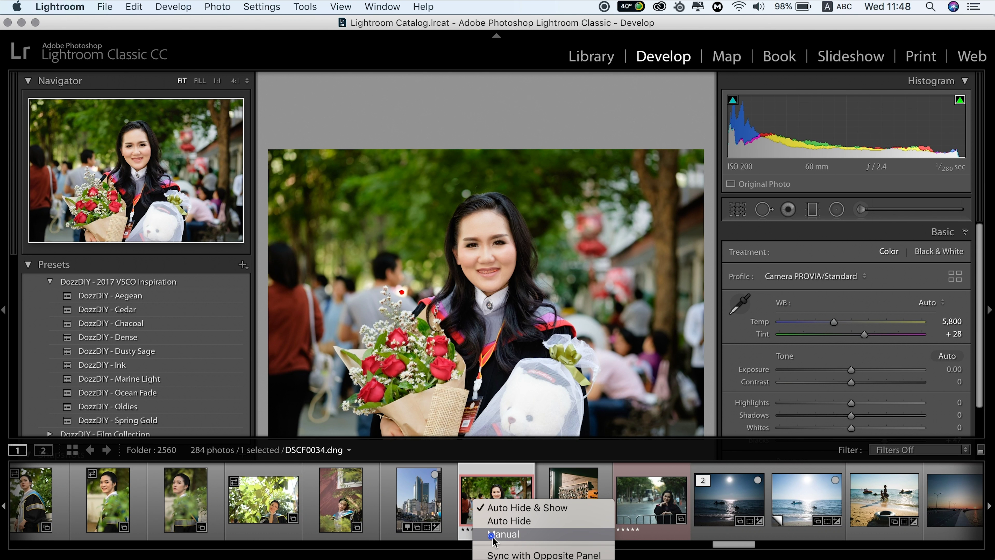
pyautogui.click(502, 534)
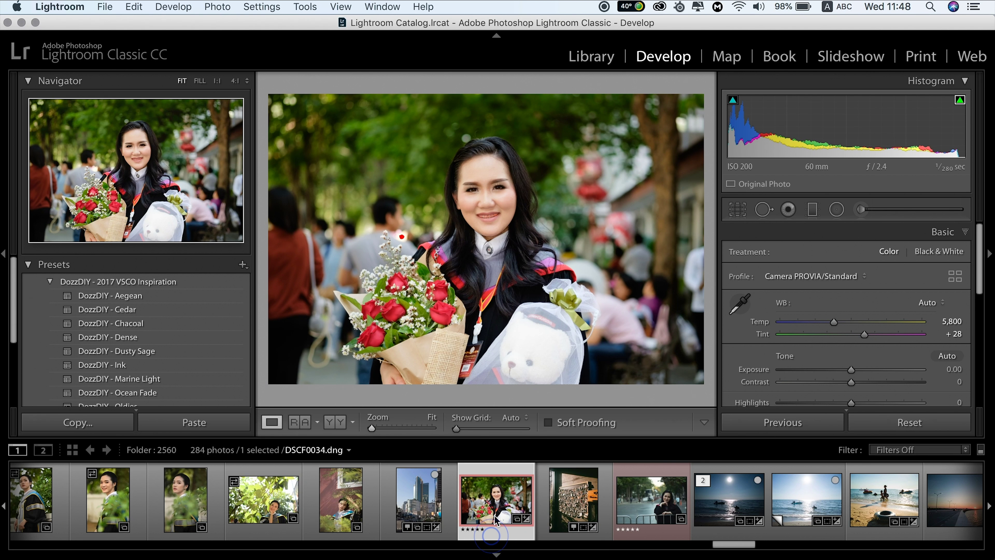
pyautogui.click(498, 555)
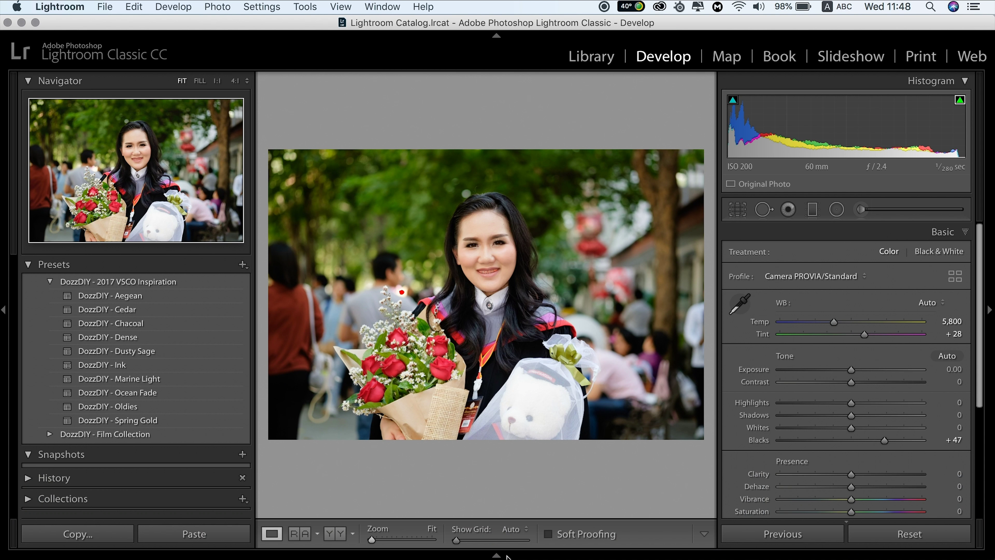
# Step: Reveal Tone Curve, HSL/Color, Split Toning, Detail, Lens Corrections, Transform, Effects and Calibration
pyautogui.scroll(-5, 826, 436)
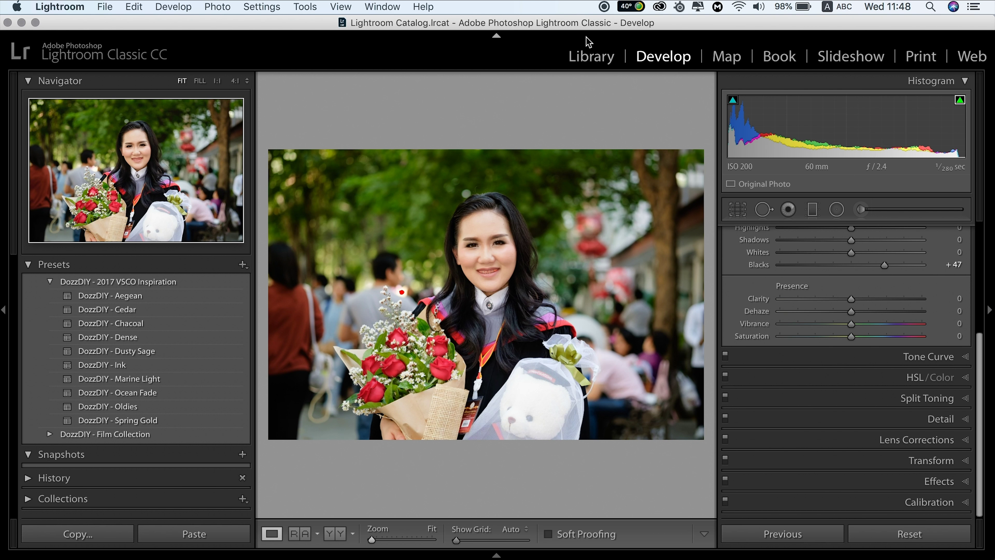